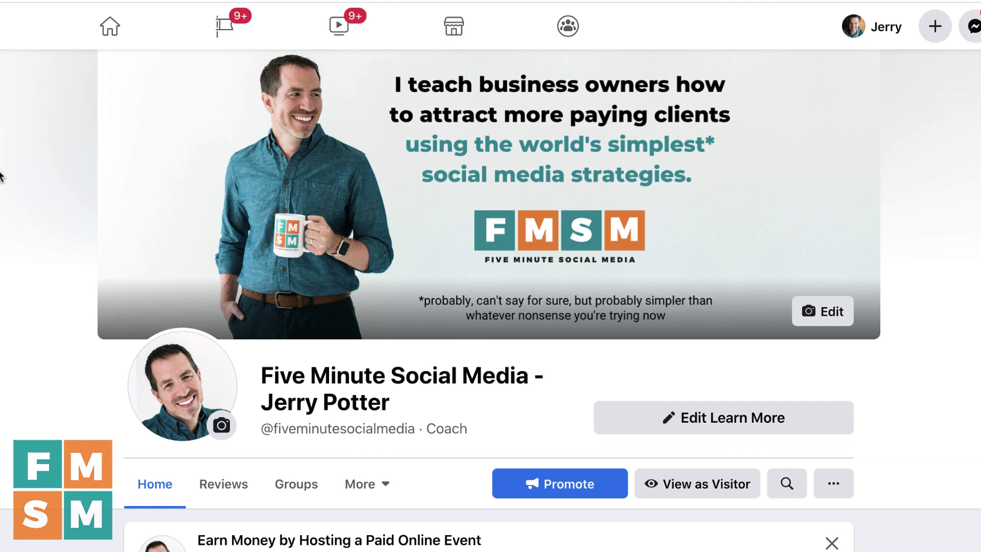
Review all add-to-post options, including Live Video, in the group's post composer.
scroll(599, 547, down, 6)
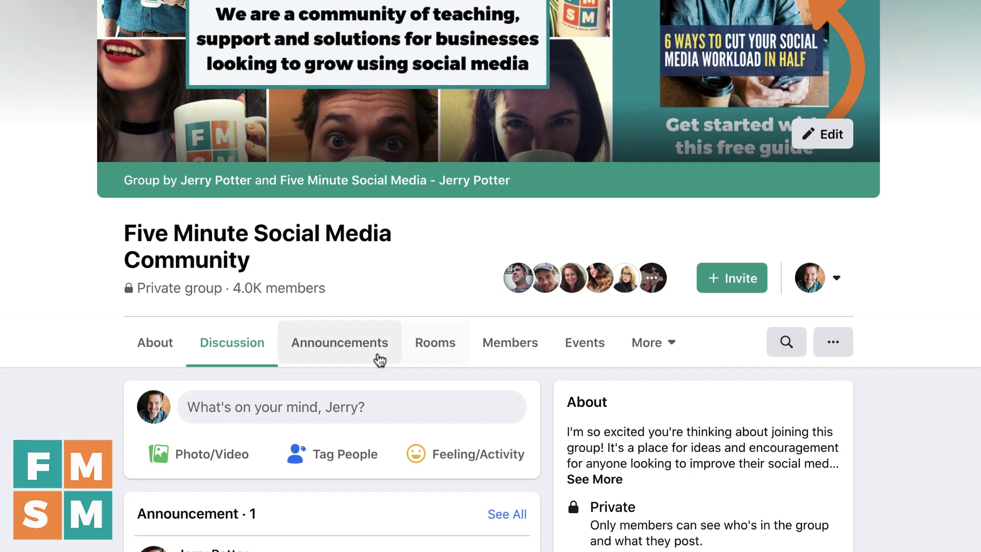
scroll(380, 360, down, 1)
click(314, 366)
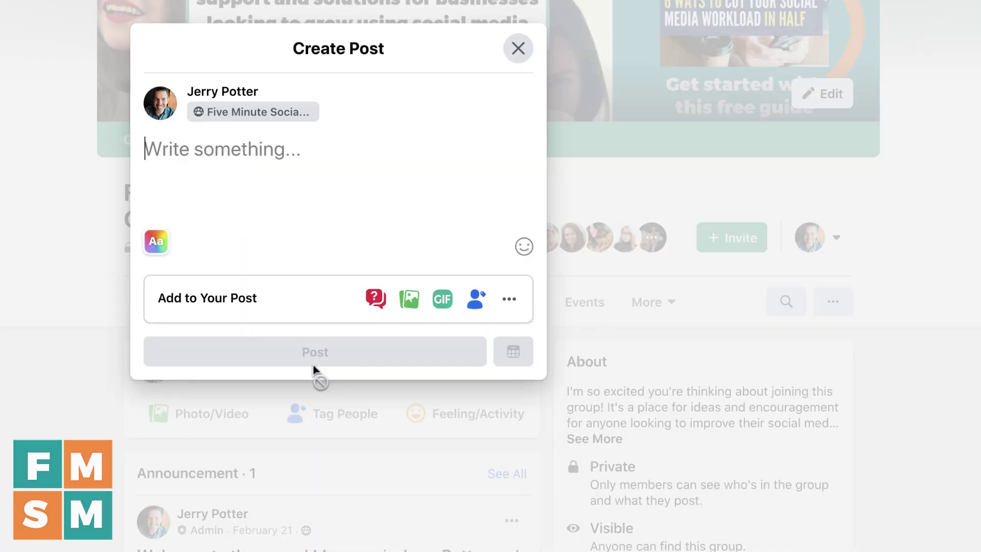
click(515, 304)
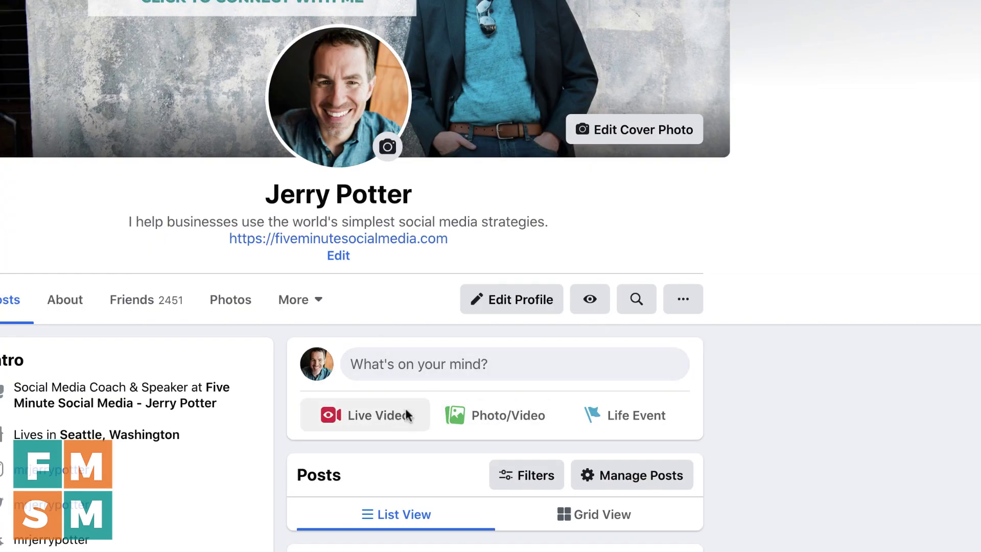
Check the profile post composer's full options list, then return to the composer.
click(438, 372)
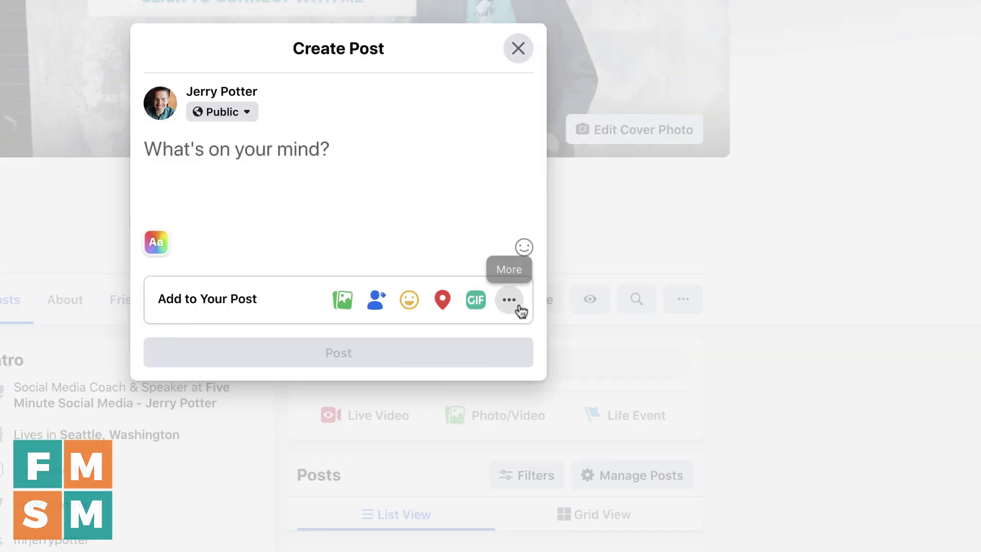
click(519, 307)
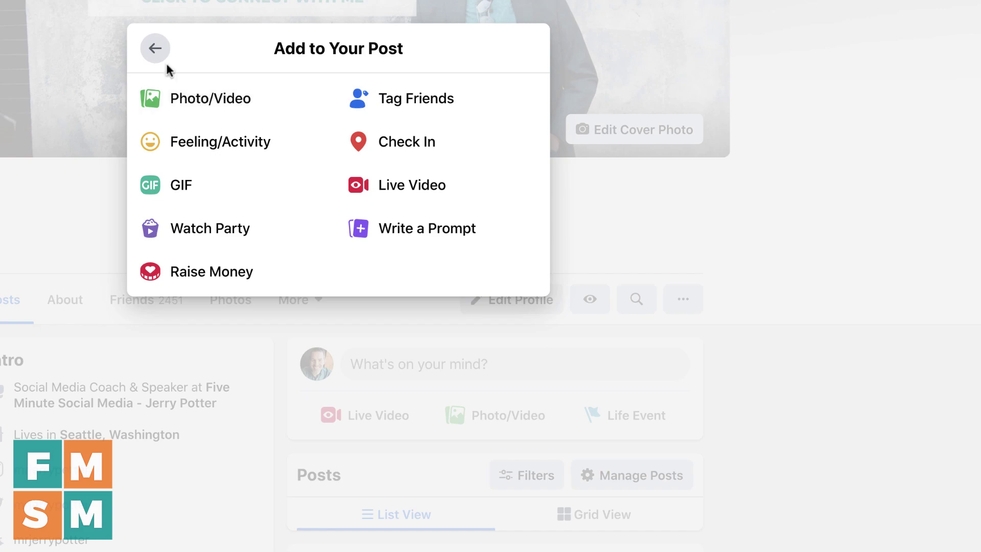
click(155, 51)
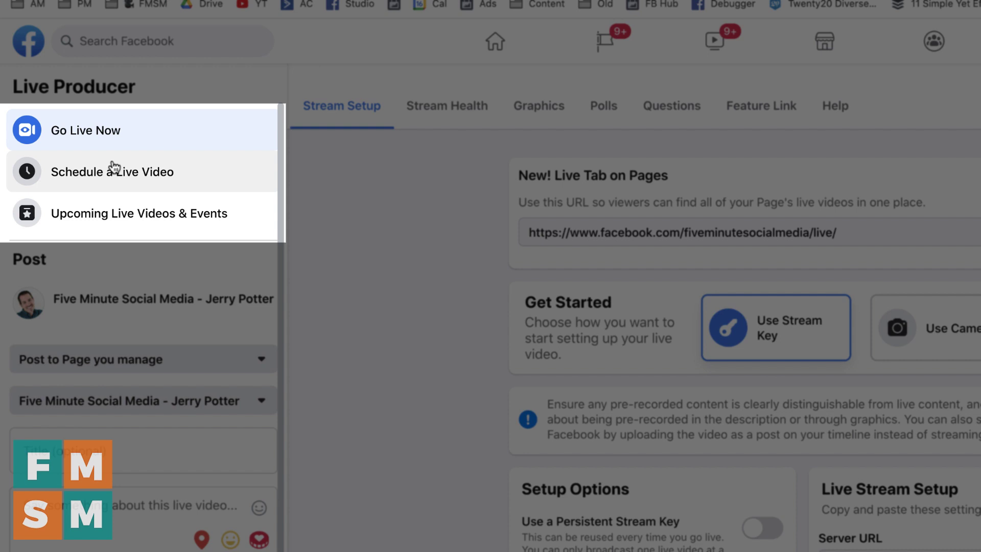
View the page's upcoming live videos and events.
click(124, 222)
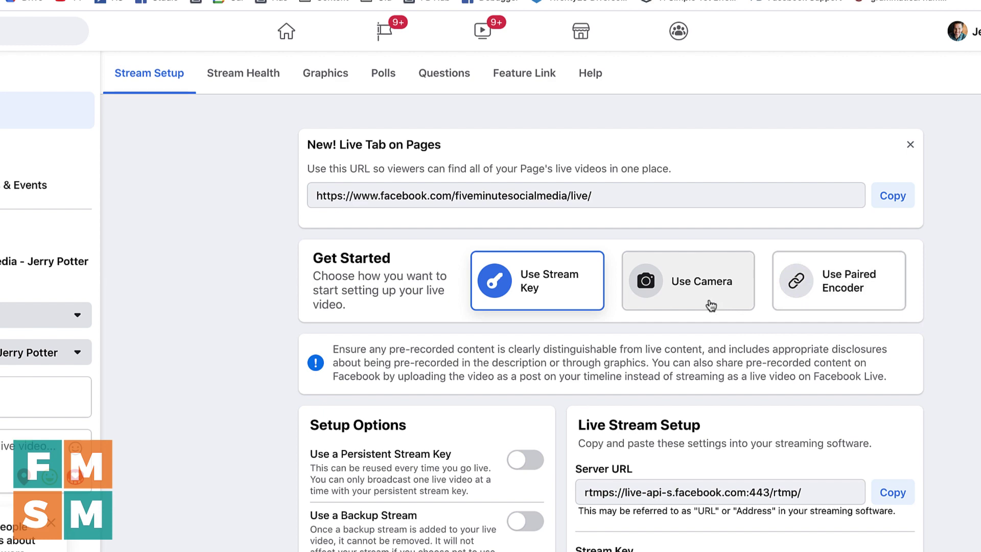
click(710, 305)
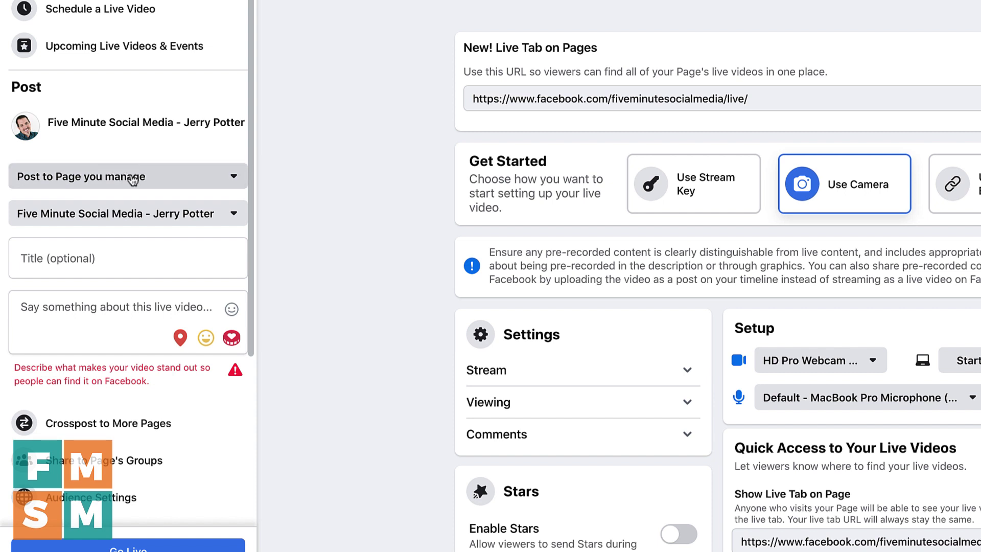
click(132, 176)
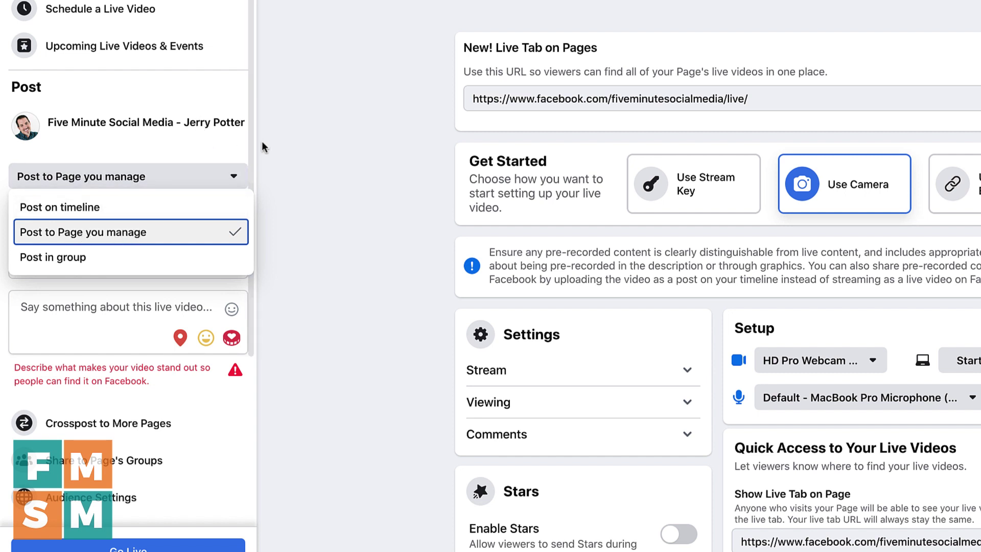
click(175, 98)
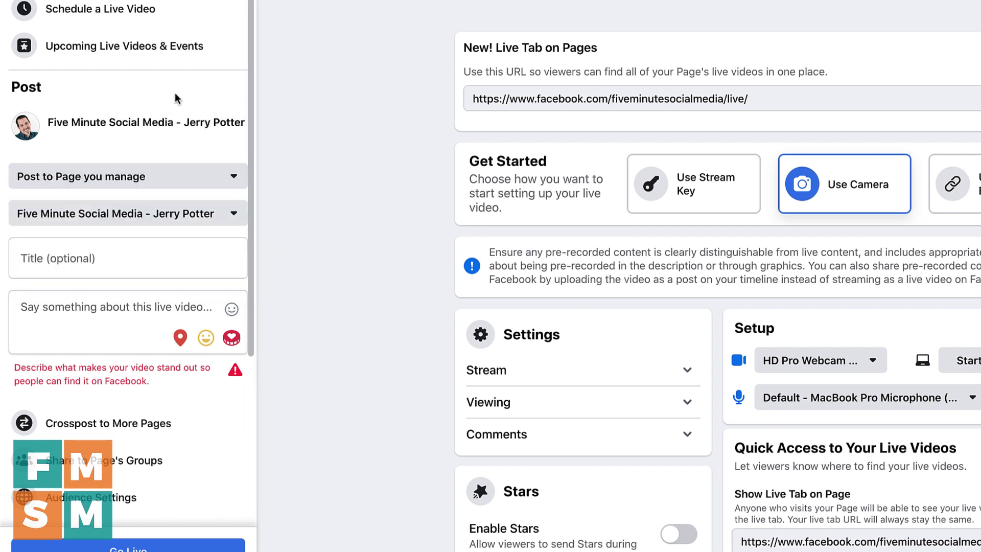
Title the broadcast 'Facebook Live Producer Tutorial' and paste in the walkthrough description.
click(243, 241)
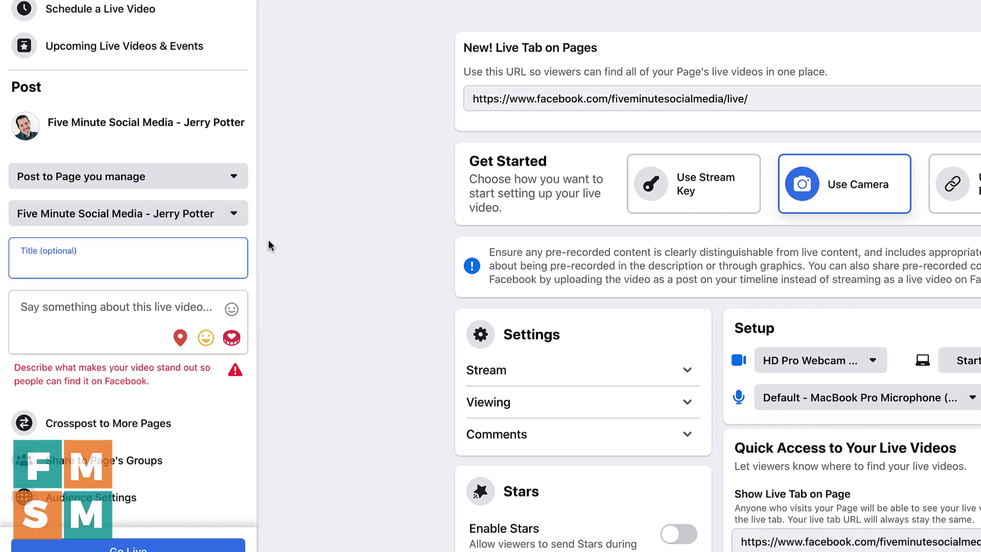
text(Facebook Live Producer Tutorial)
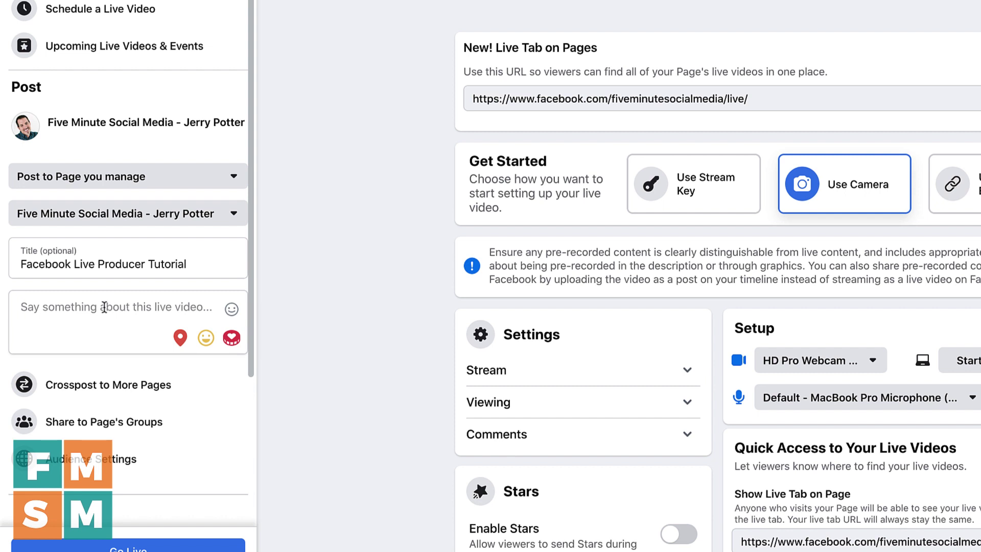
text(Join me as I walk through Facebook's Live Producer tool live!)
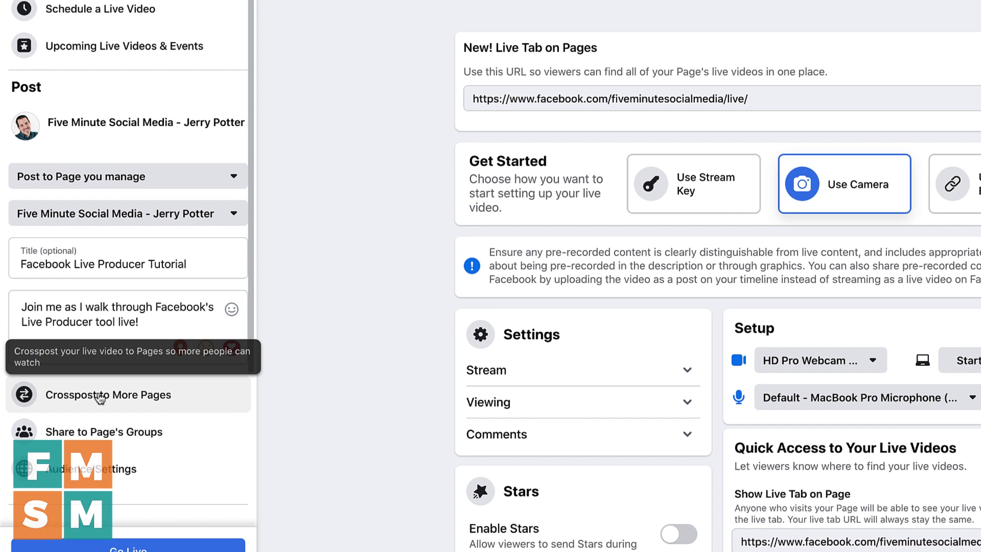
Share the live video to the Five Minute Social Media Community group.
scroll(111, 421, down, 1)
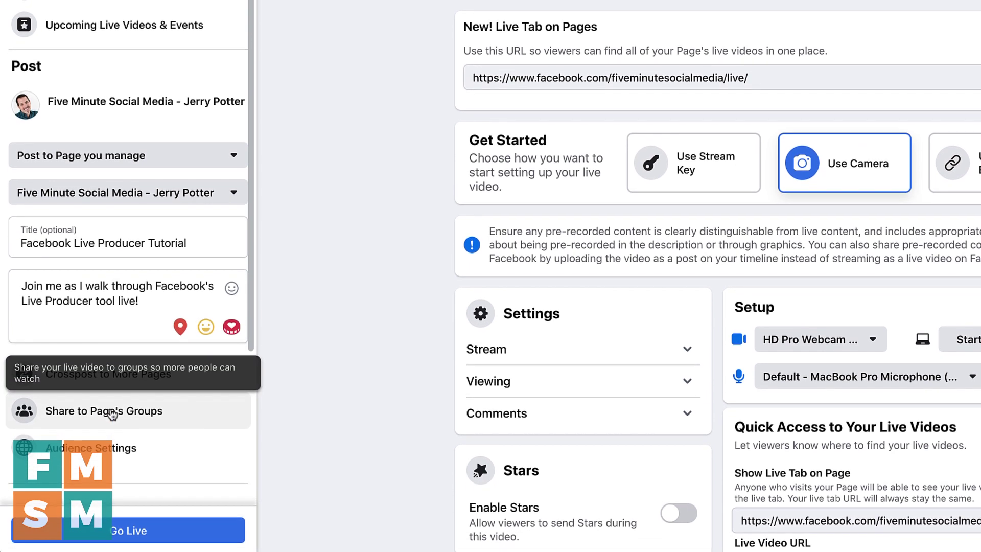
click(113, 412)
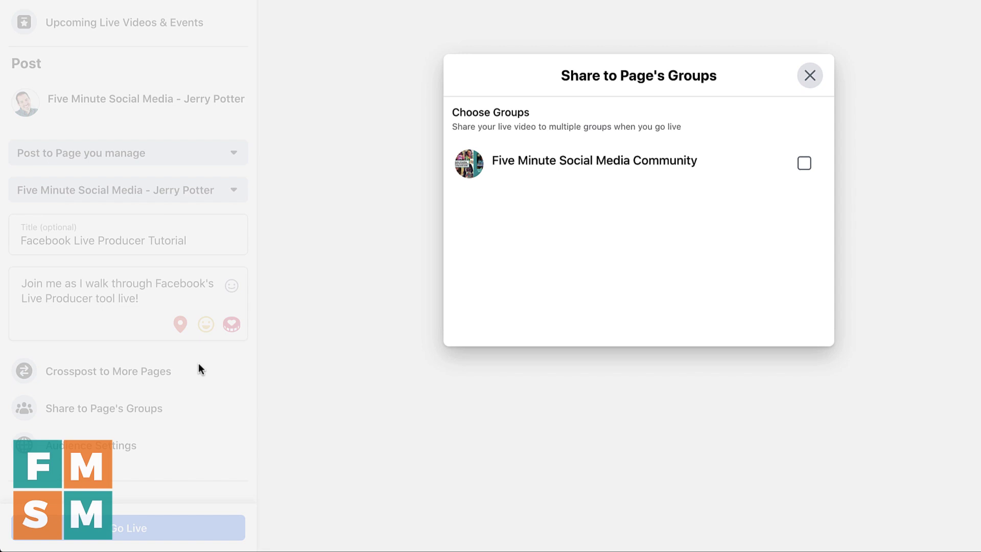
click(804, 163)
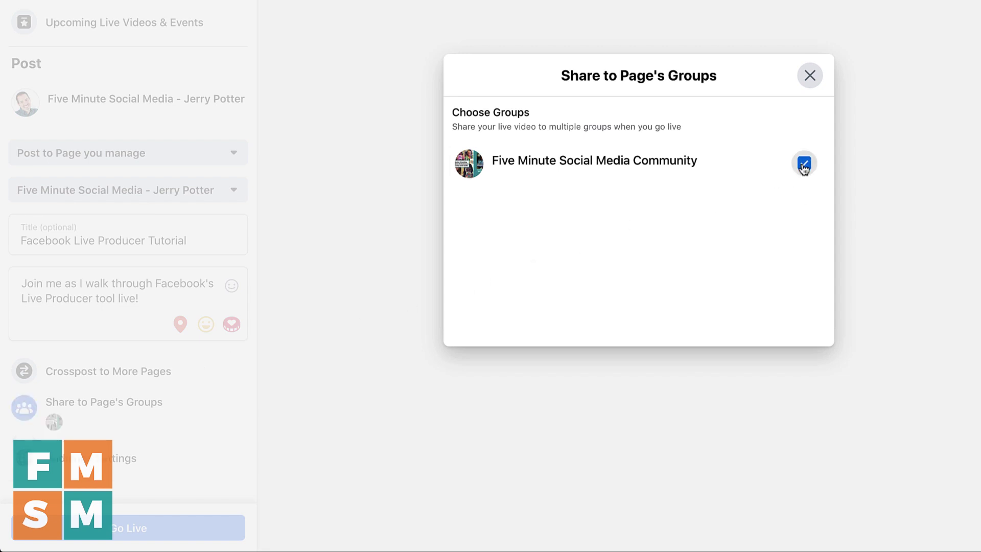
click(358, 298)
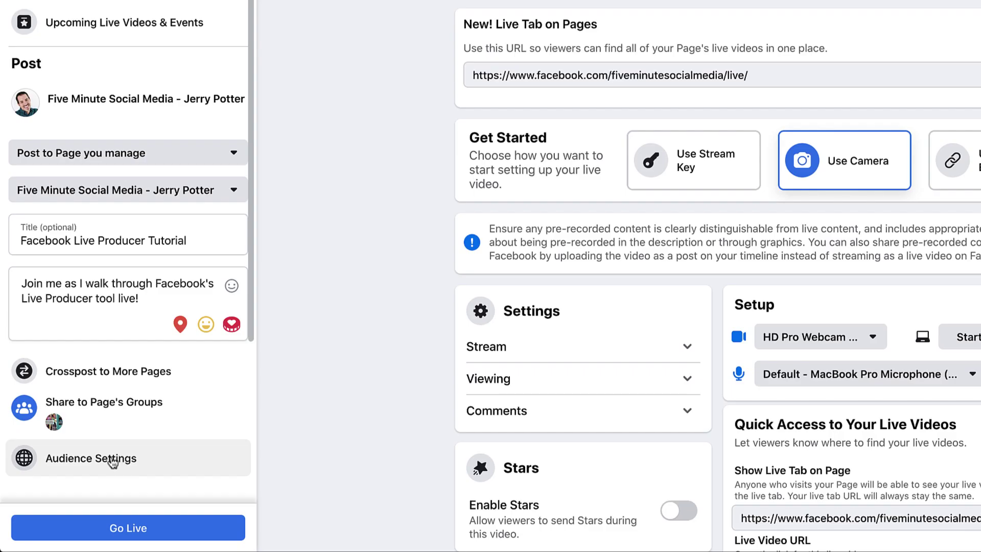
In Audience Settings, keep minimum age Public and restrict locations, searching for Seattle.
click(112, 462)
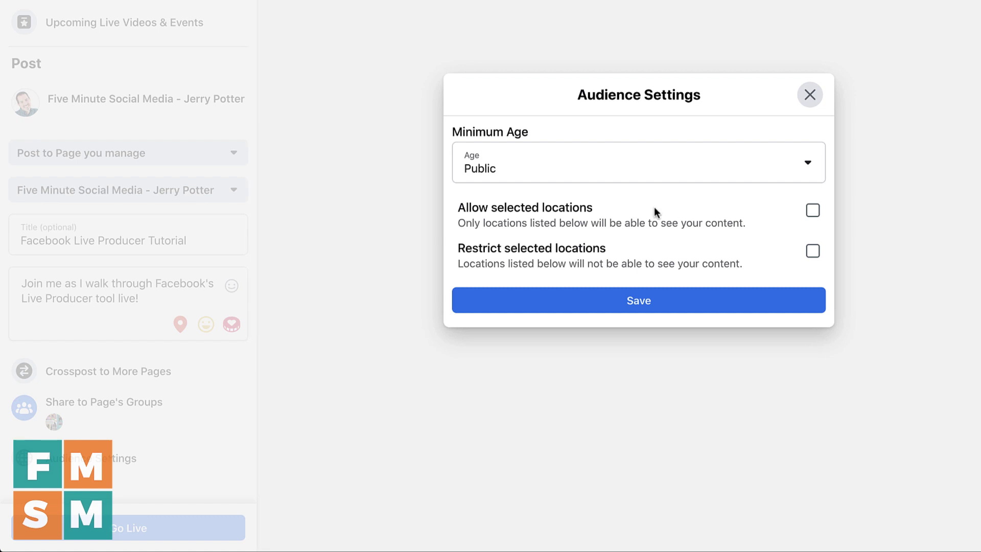
click(543, 176)
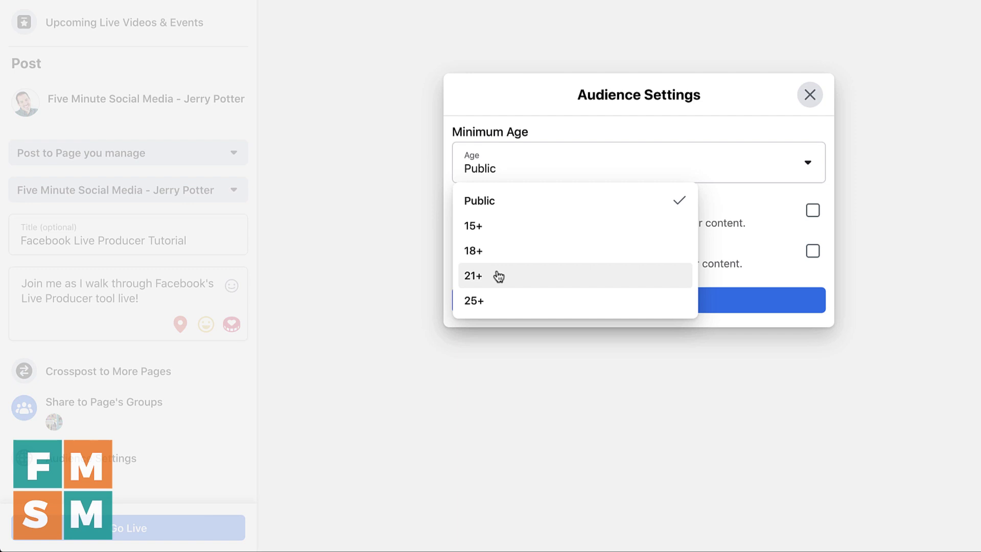
click(715, 128)
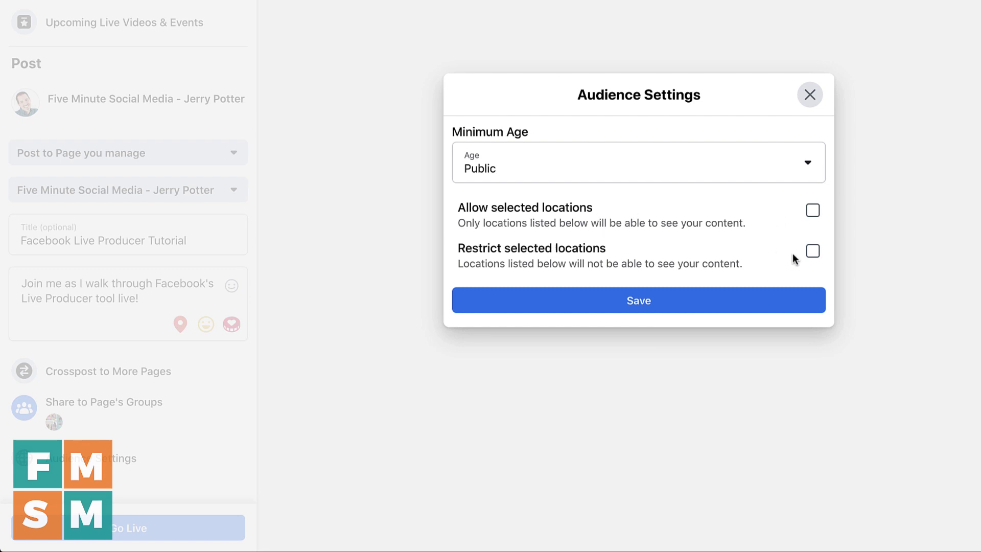
click(813, 253)
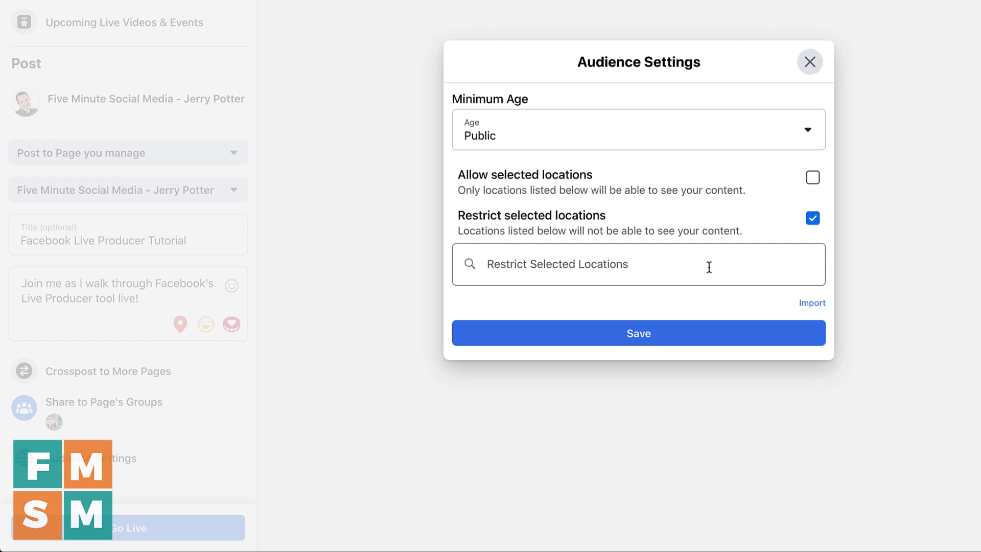
click(630, 273)
text(Seattle)
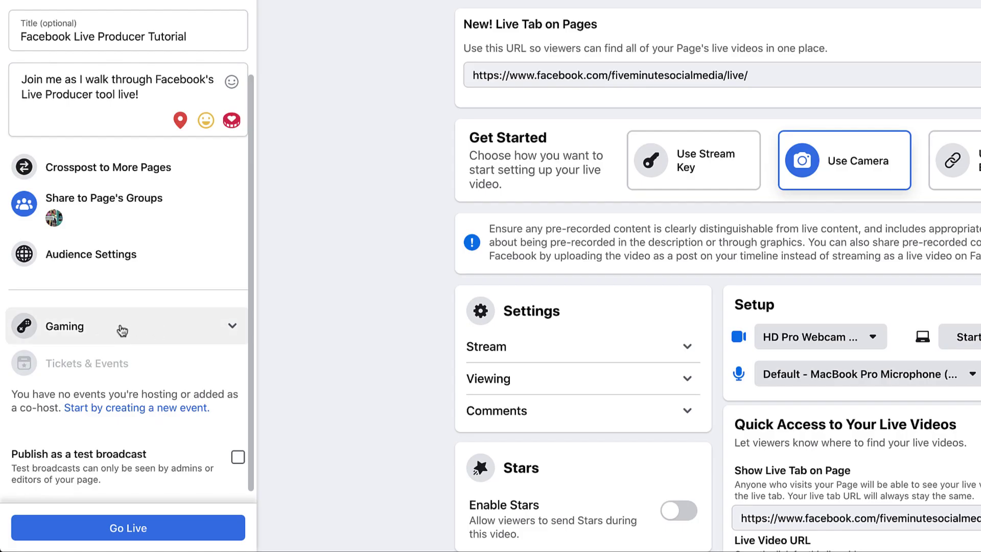
Expand the Gaming options to review them, then collapse them unchanged.
click(166, 334)
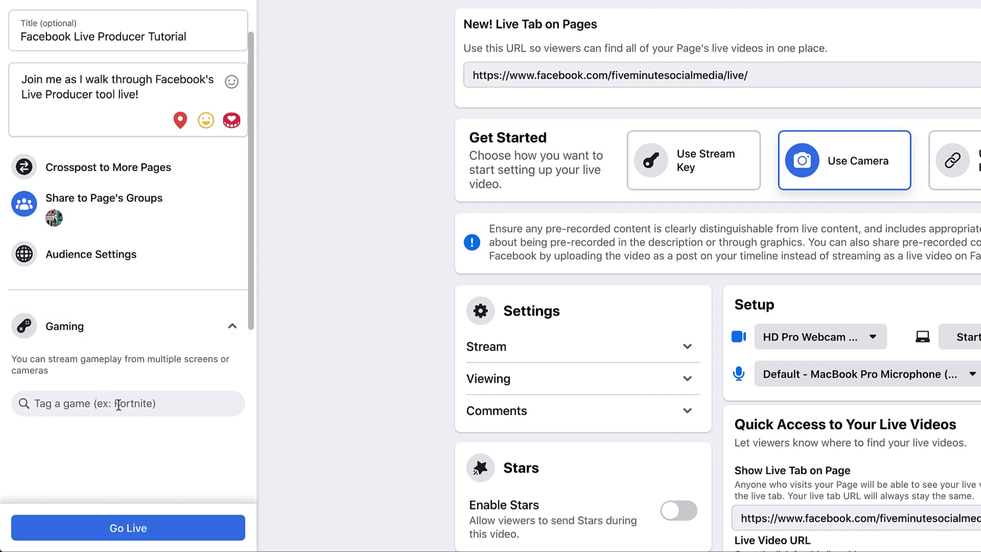
click(232, 330)
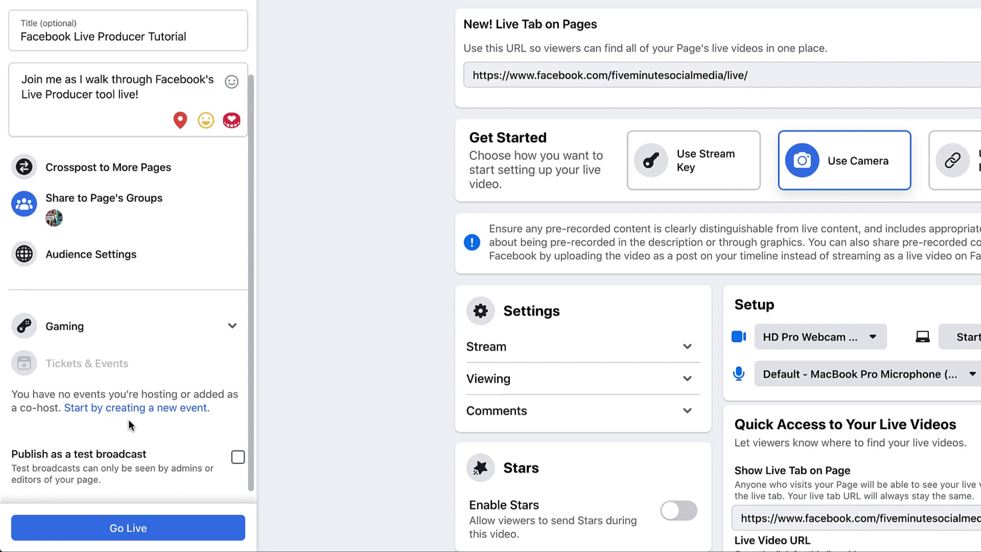
Enable 'Publish as a test broadcast' so only page admins and editors see it.
click(238, 460)
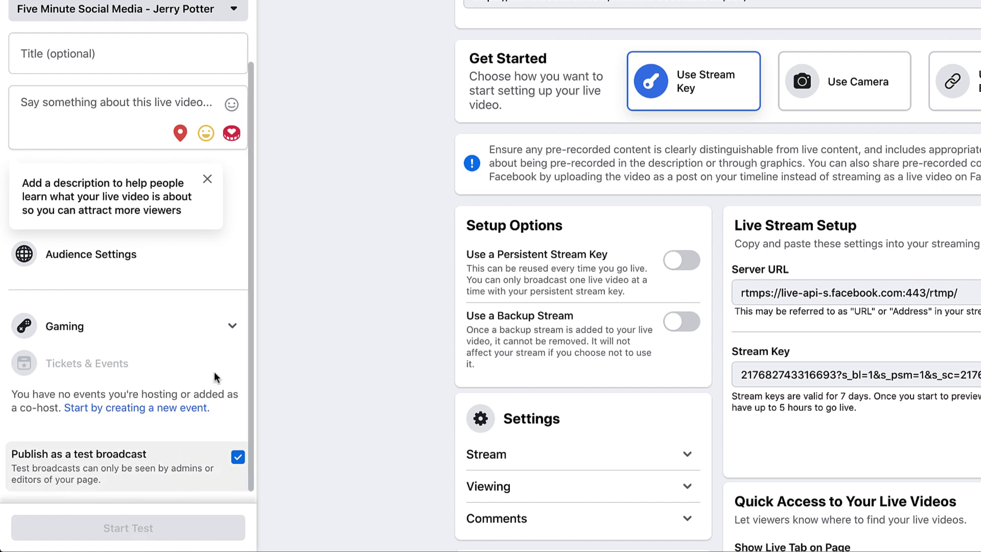
click(99, 54)
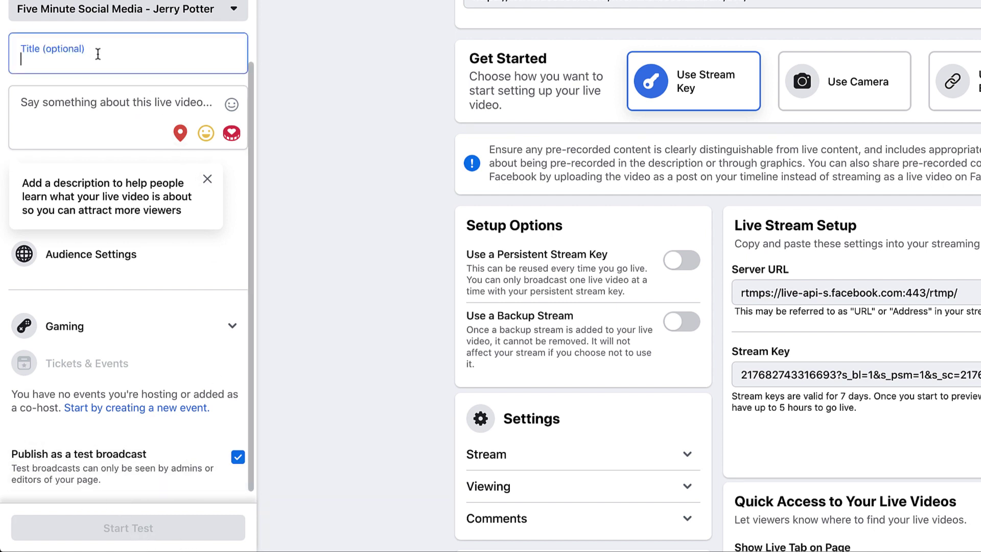
click(95, 59)
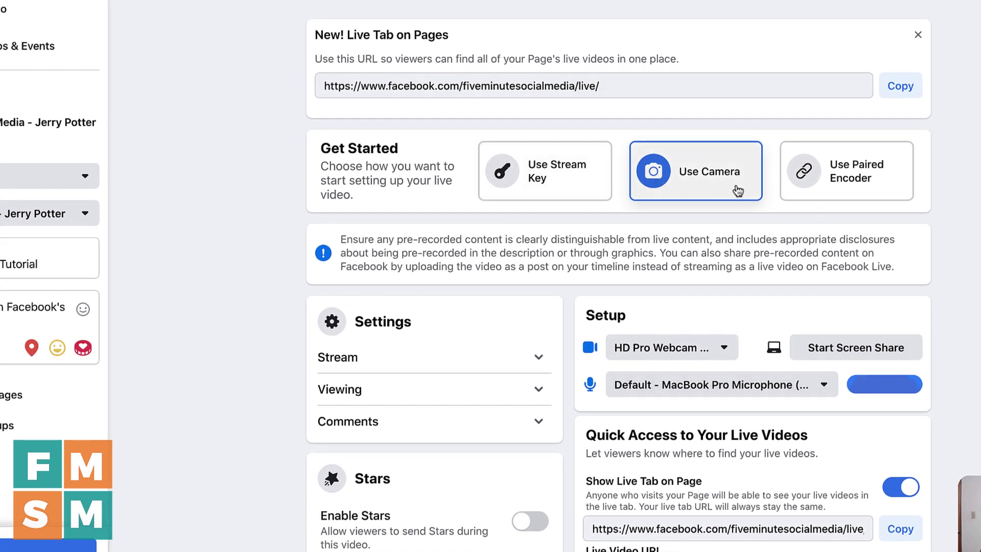
In Stream settings, toggle 'End live video if stream stops' off and on, and enable Unpublish after live.
scroll(514, 221, down, 5)
click(450, 85)
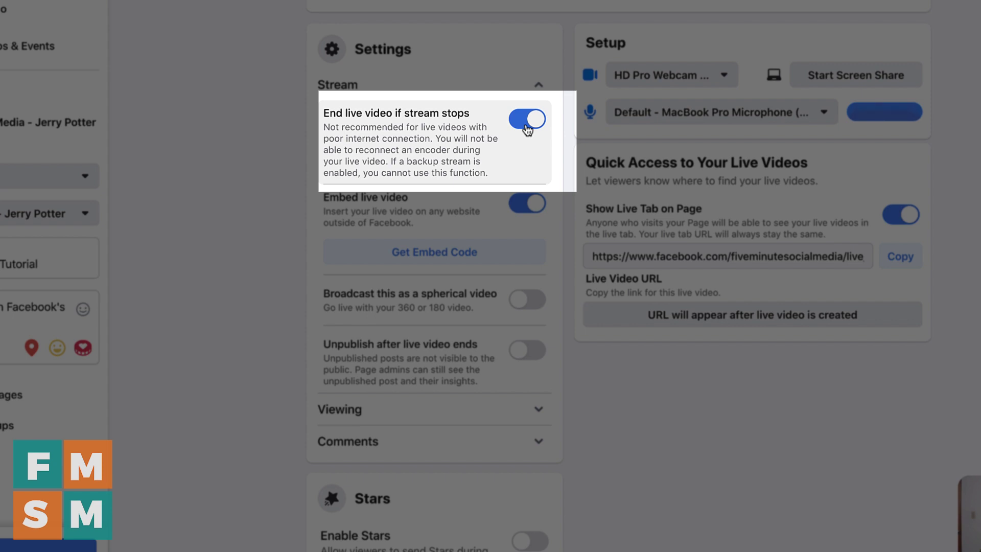
click(527, 122)
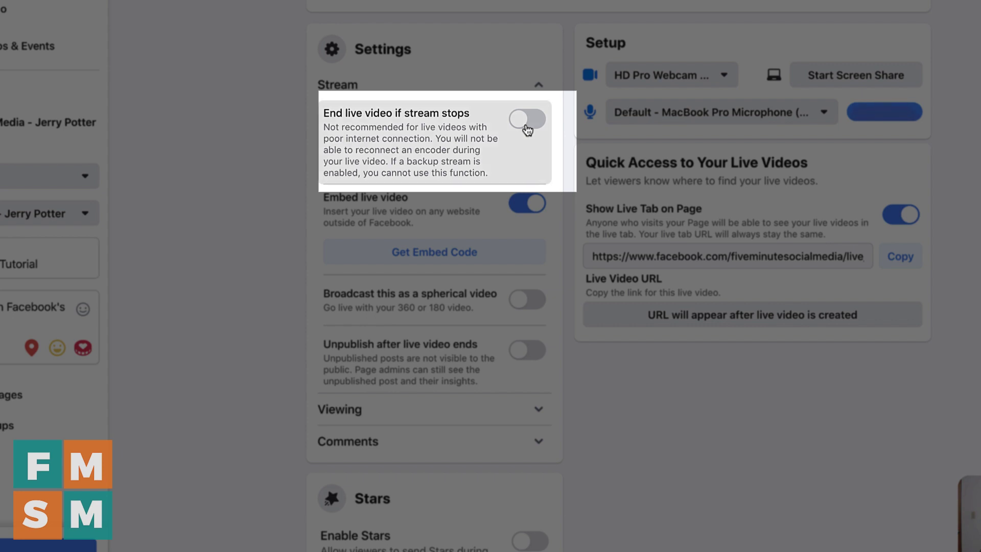
click(527, 123)
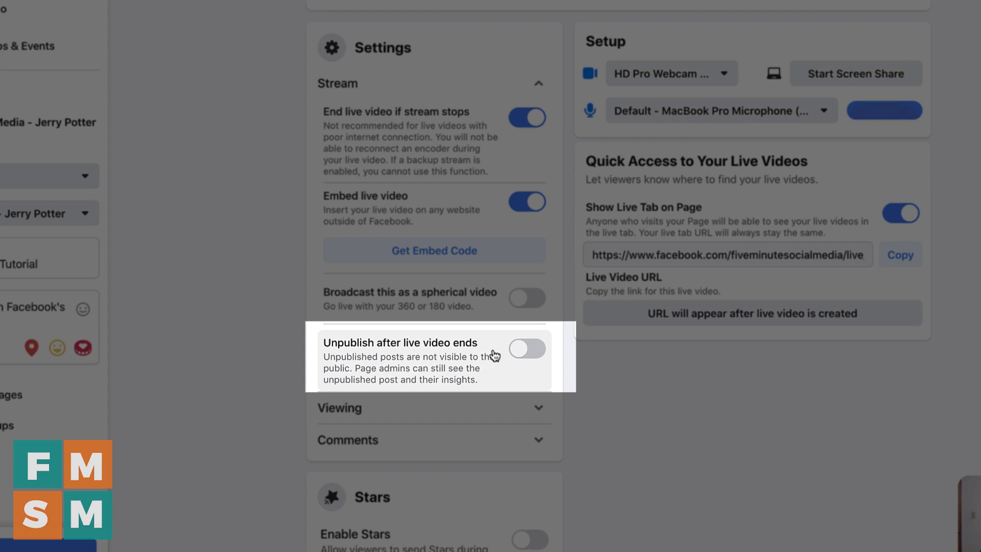
click(519, 358)
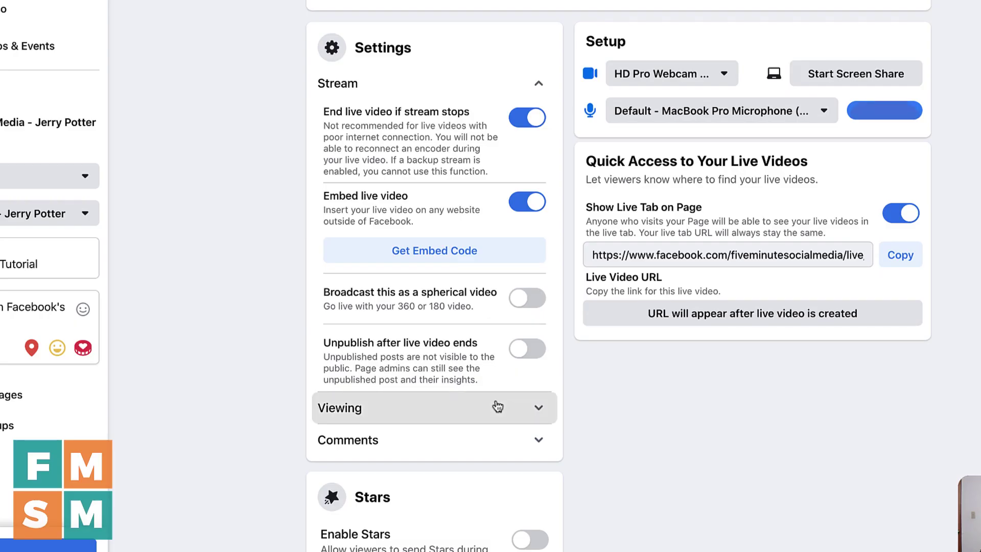
Under Viewing settings, switch on 'Allow viewers to message you', leaving rewind and captions on.
click(493, 407)
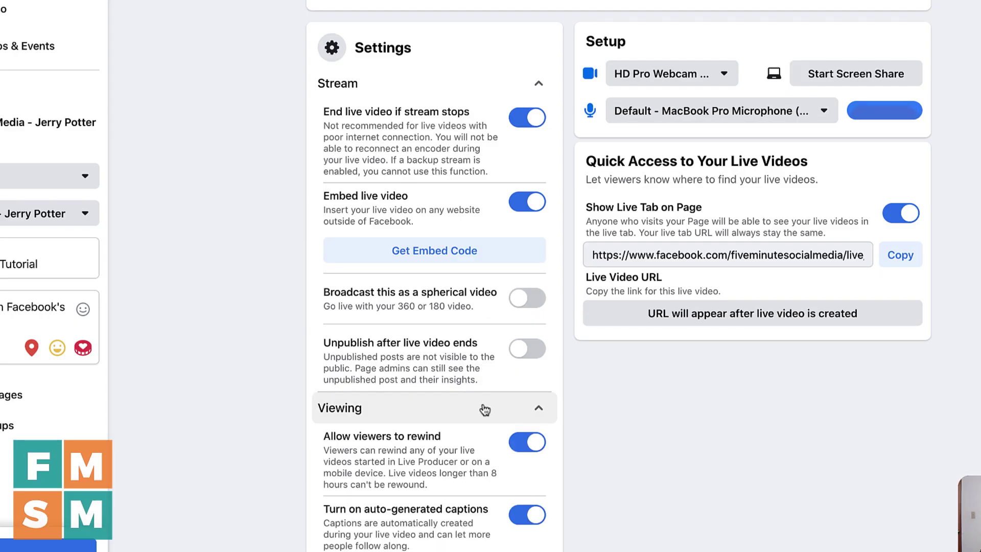
scroll(484, 410, down, 4)
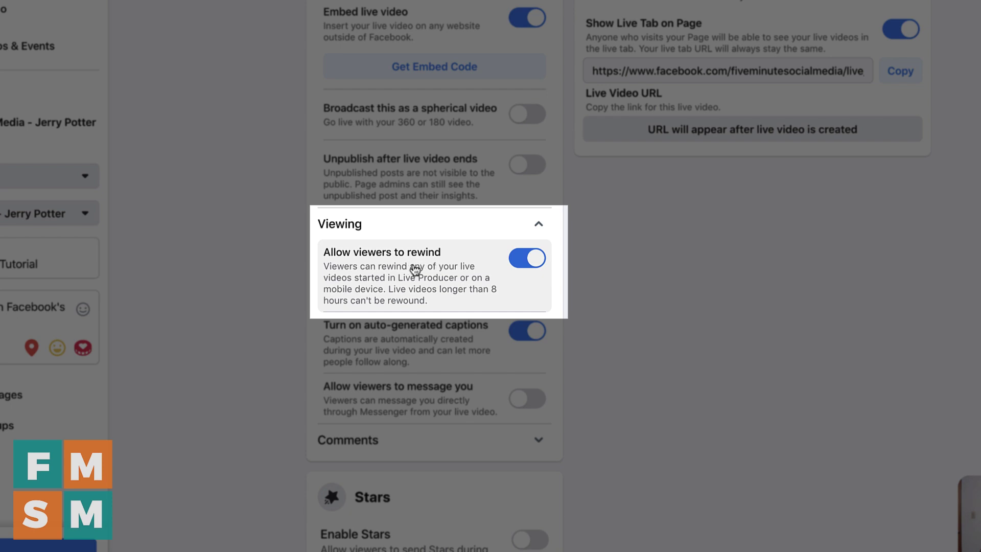
scroll(416, 267, down, 1)
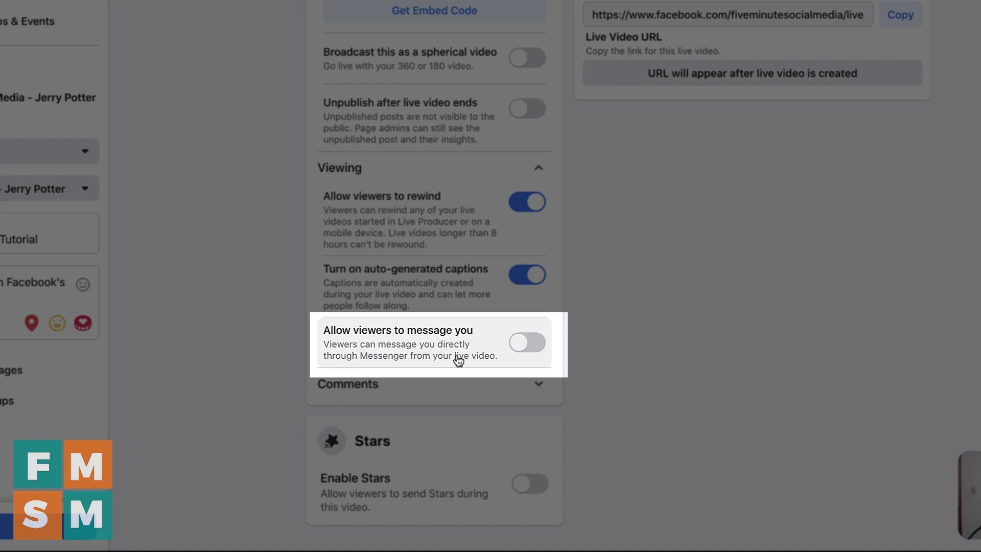
click(527, 349)
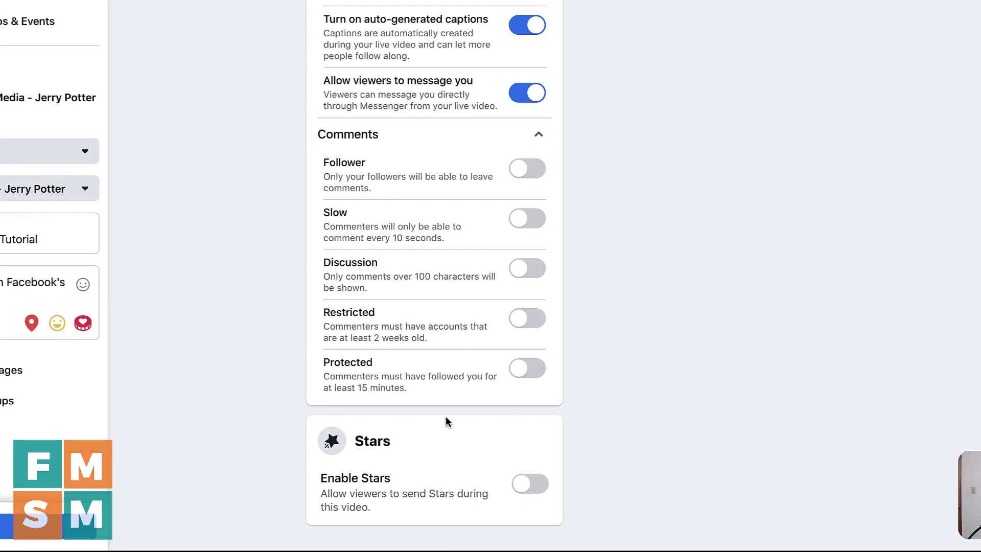
Select USB Audio CODEC (08bb:2900) as the broadcast microphone.
scroll(445, 416, up, 10)
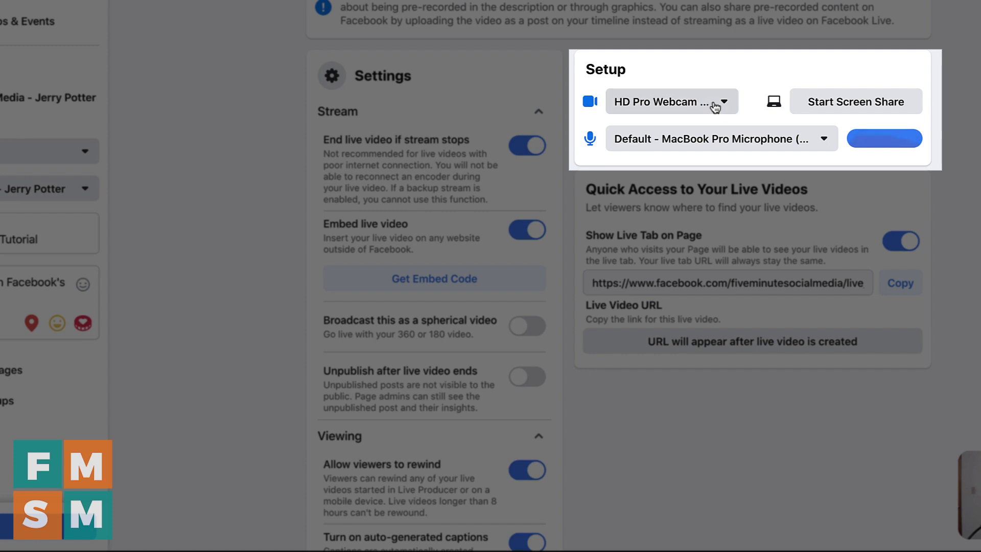
click(746, 139)
click(739, 210)
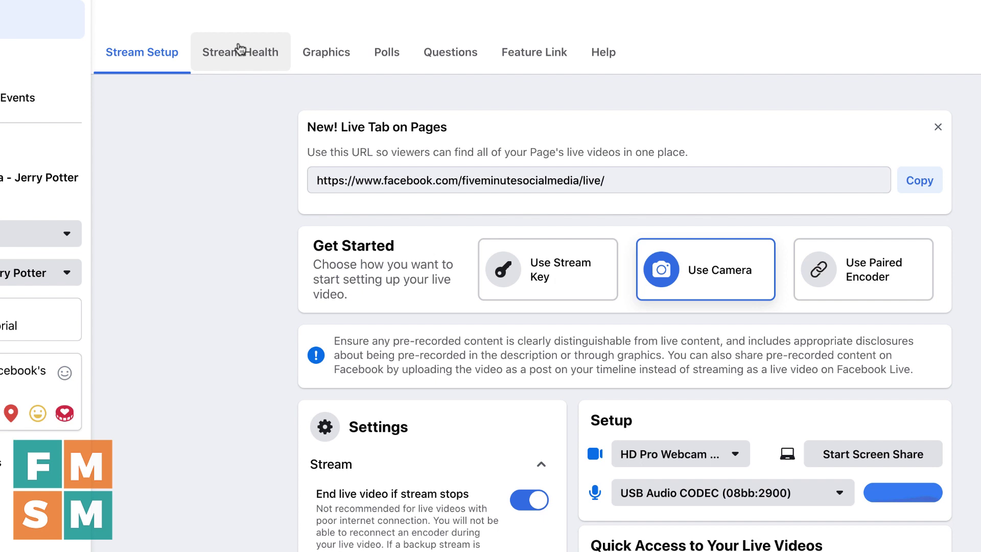
Review the Graphics and Polls options, then begin the 'Free Download' featured link description.
click(329, 56)
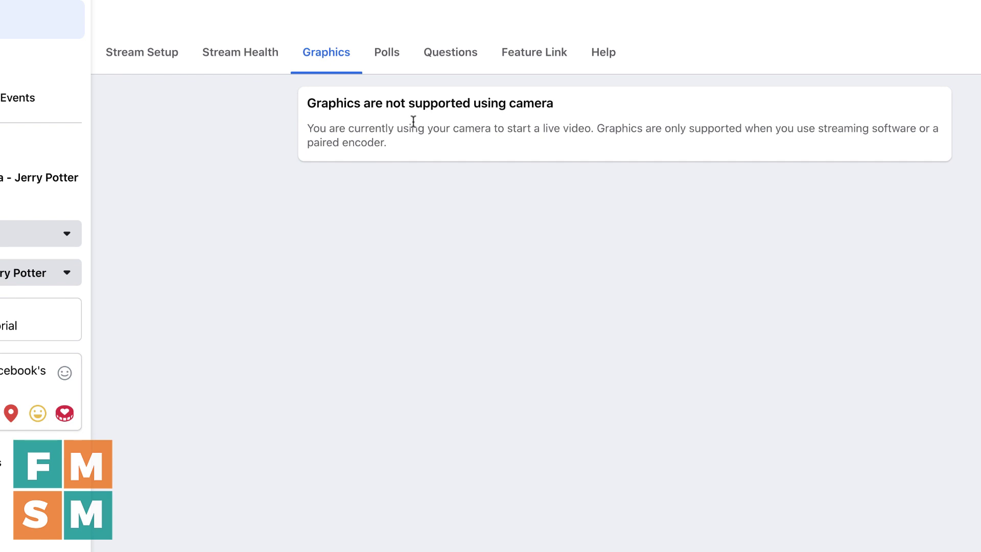
click(389, 62)
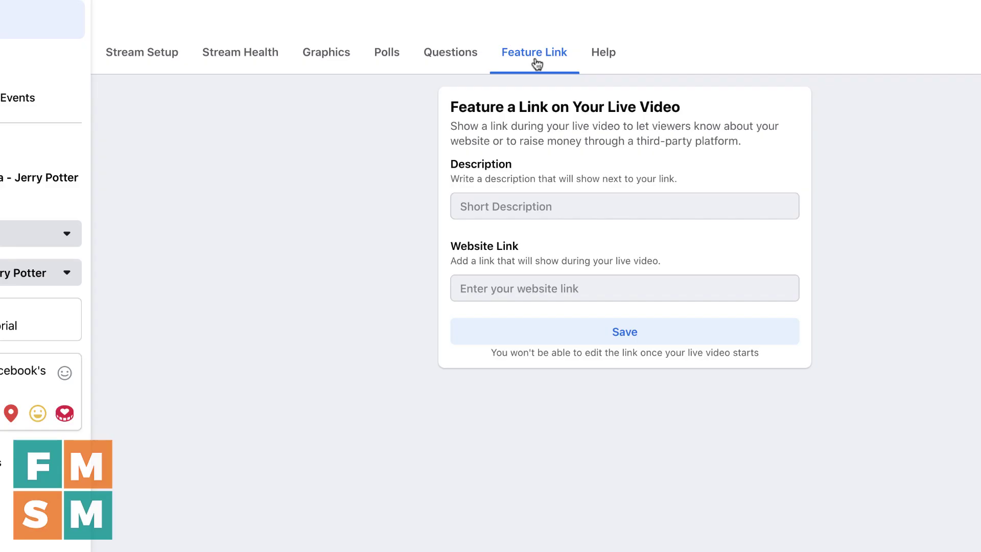
click(552, 200)
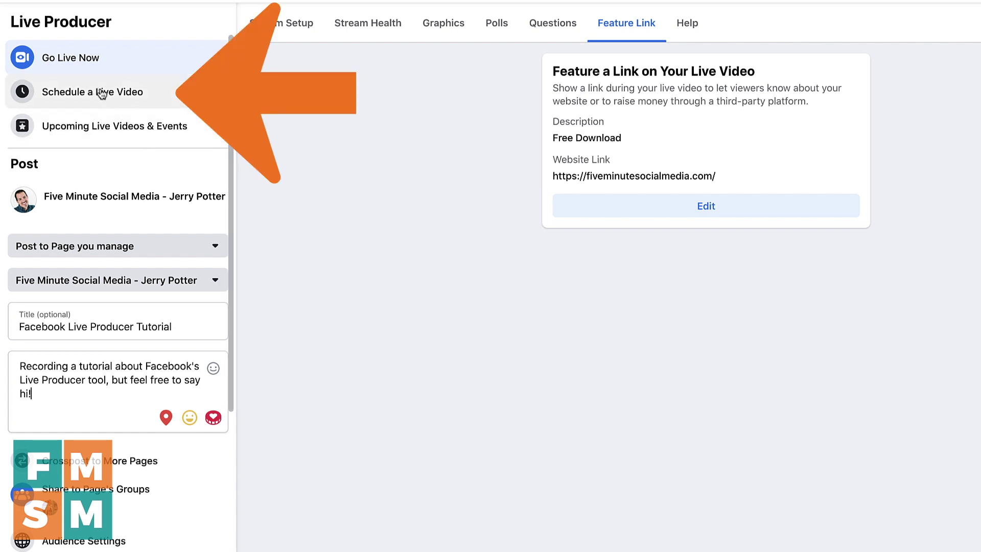
Switch to Schedule a Live Video and review the announcement post preview for Dec 16, 2020, 4:36 PM.
click(86, 97)
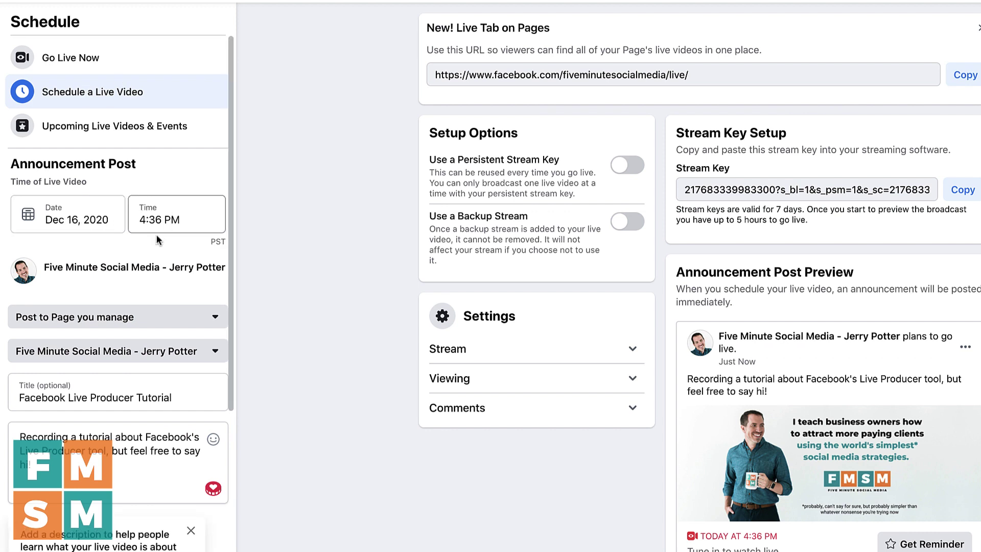
scroll(147, 265, down, 5)
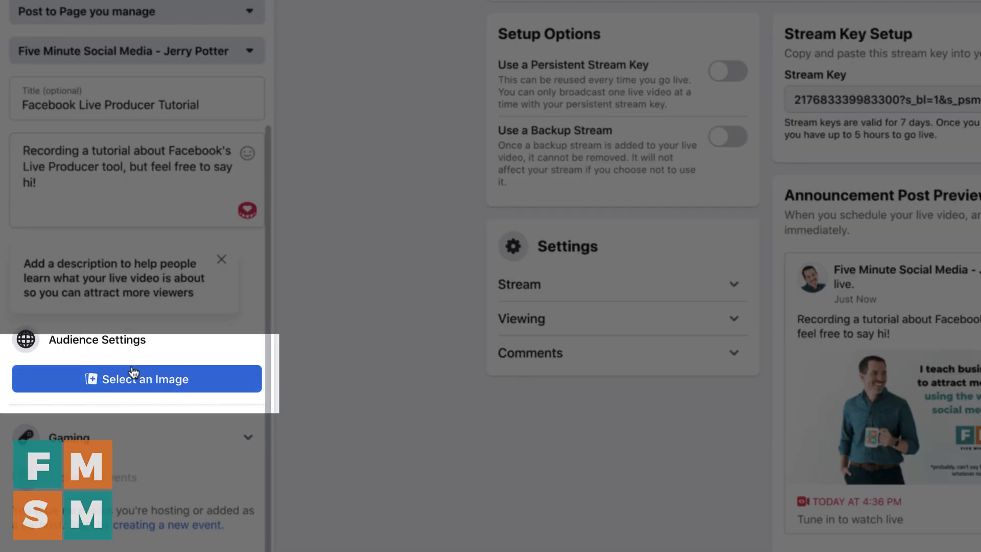
scroll(134, 372, up, 1)
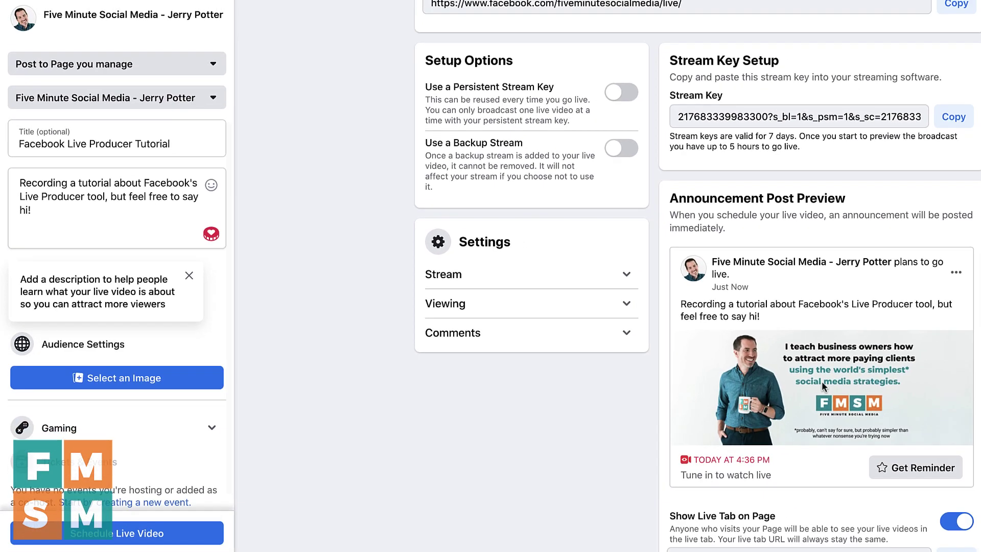
scroll(750, 175, down, 3)
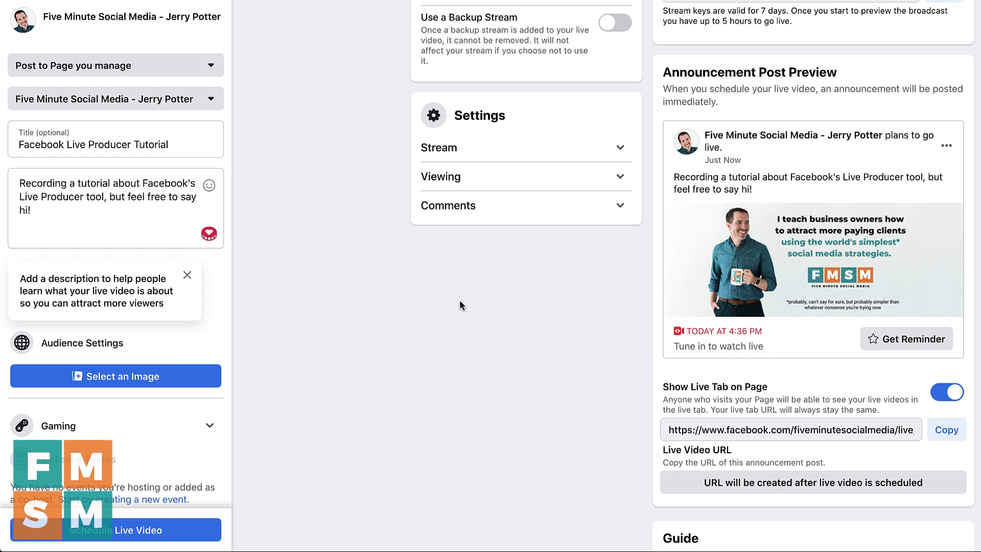
scroll(131, 321, up, 1)
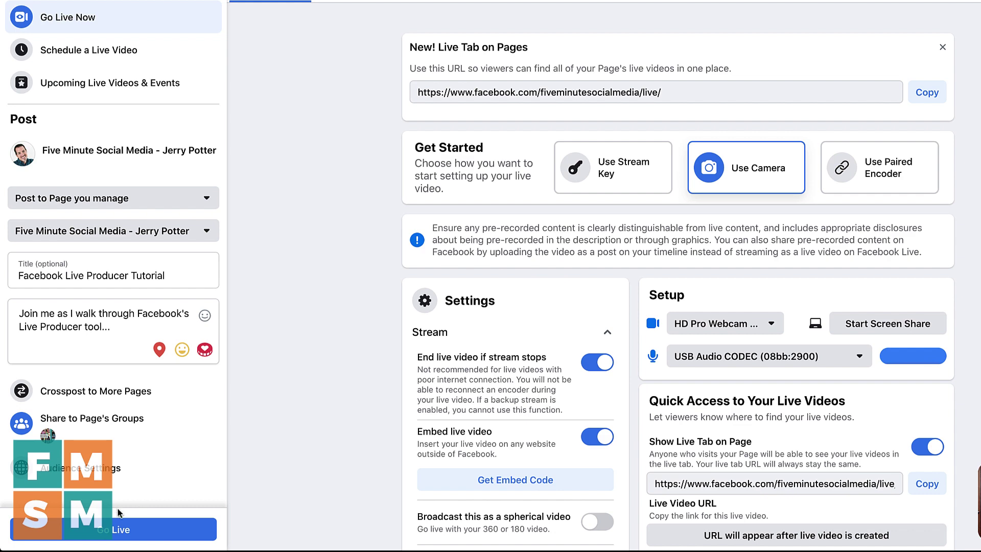
Start the camera broadcast with Go Live and let the countdown run.
click(108, 530)
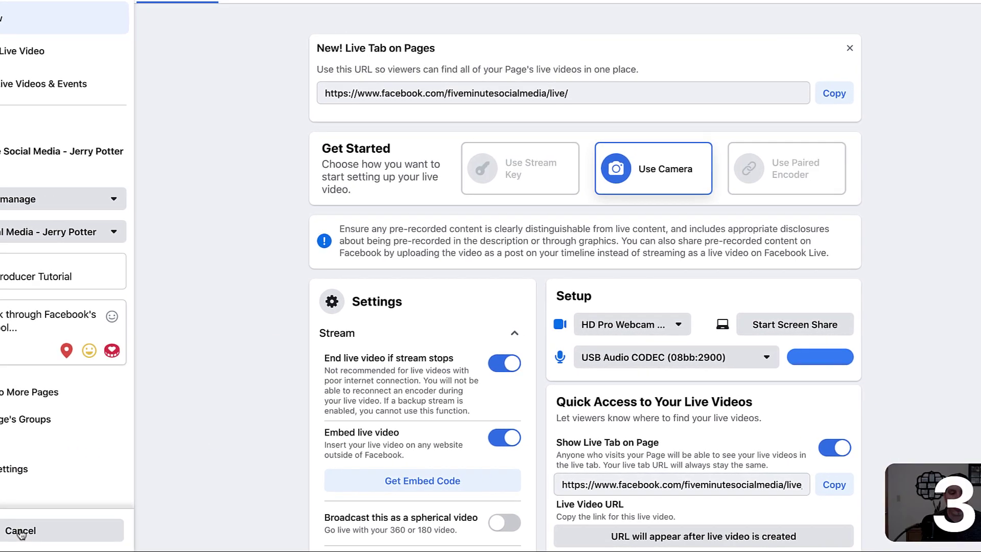